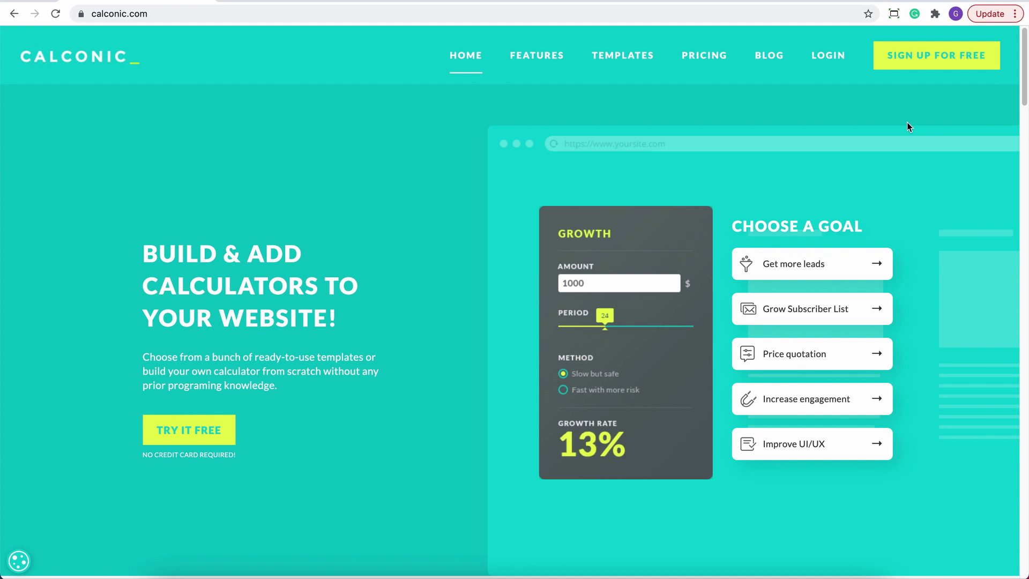
# Log in to Calconic to reach the My Calculators dashboard.
pyautogui.click(819, 63)
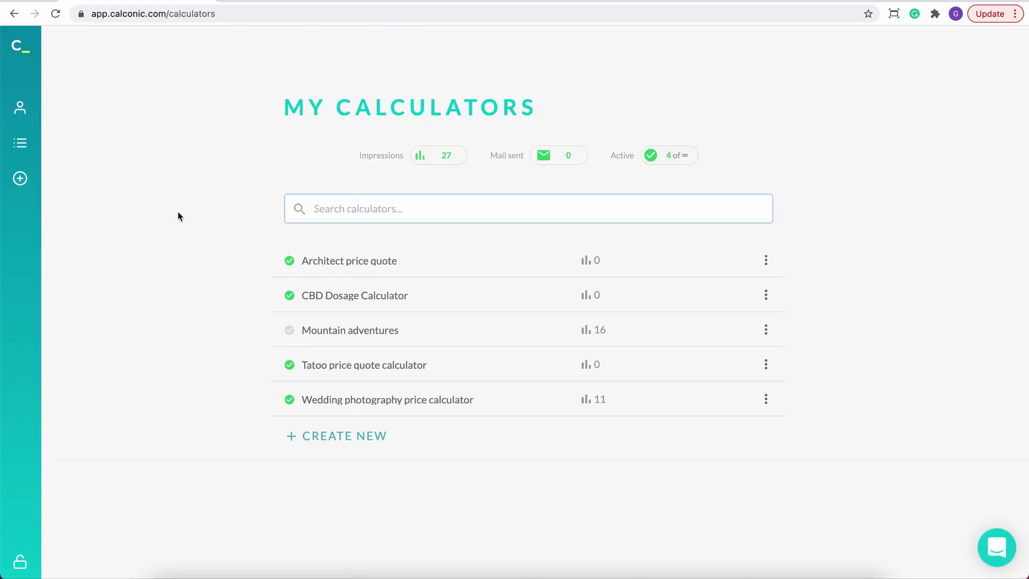
pyautogui.moveTo(6, 148)
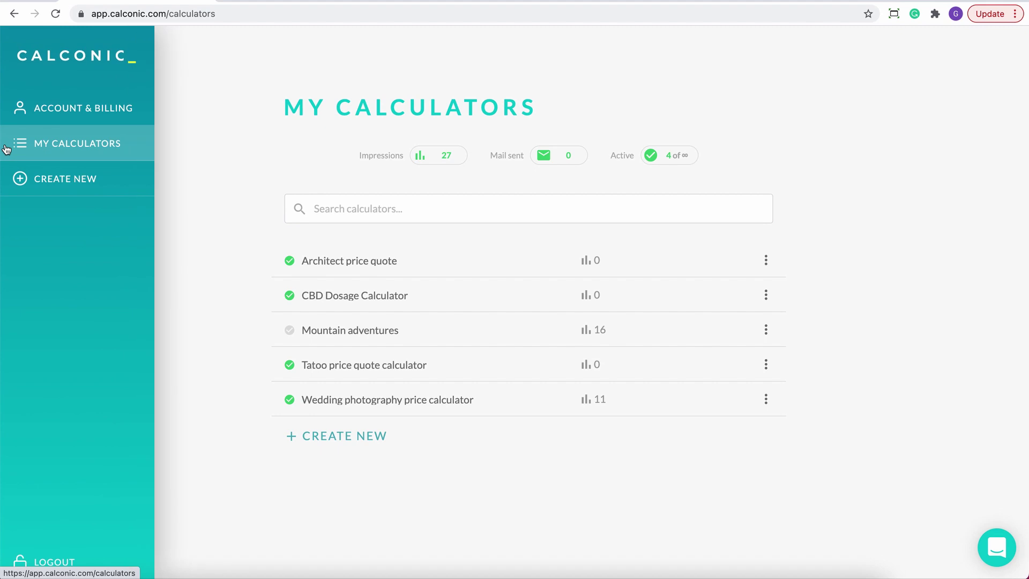
# Open Mountain adventures from My Calculators, activate it with the checkmark, and save.
pyautogui.click(482, 324)
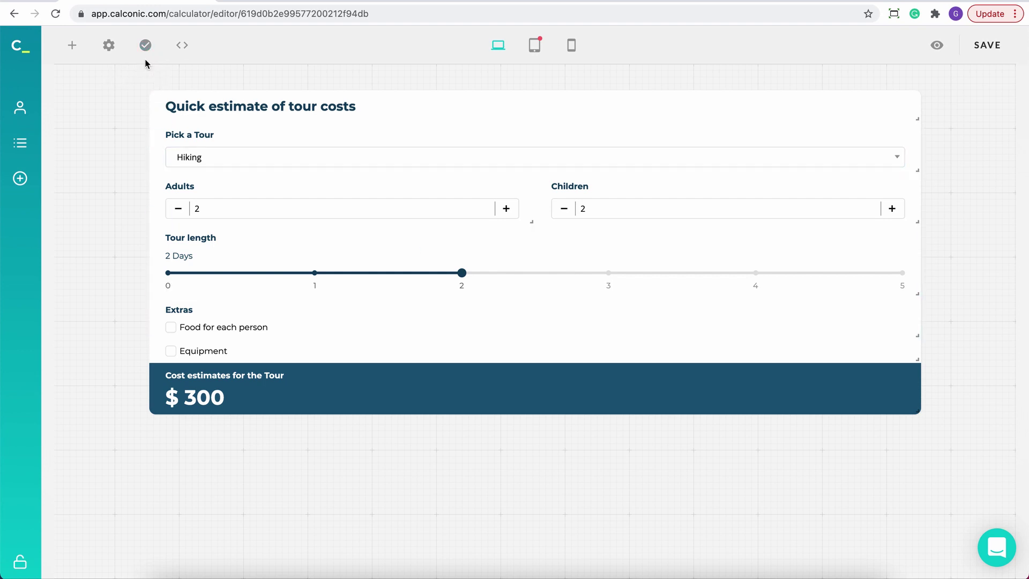
pyautogui.click(144, 48)
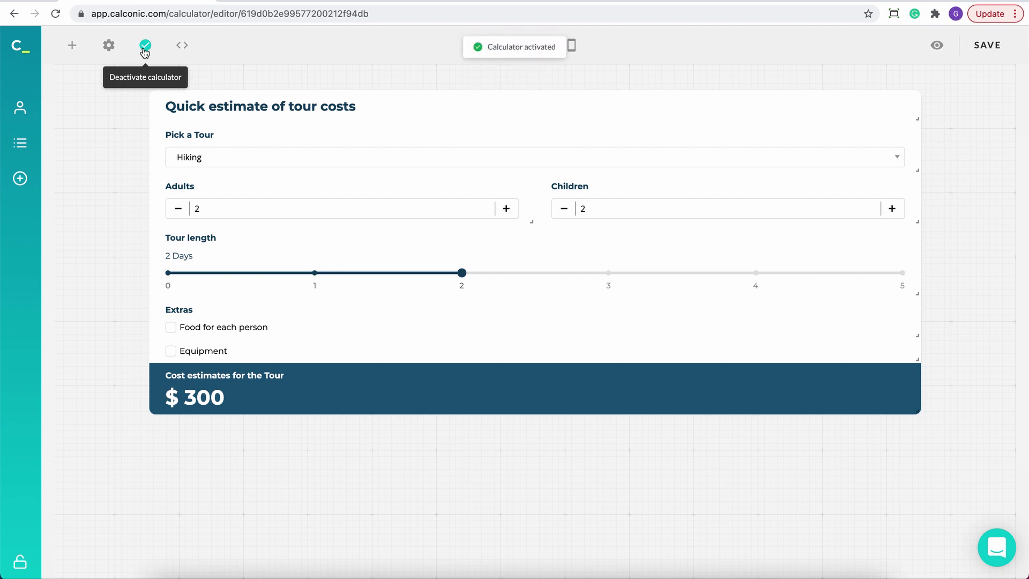
pyautogui.click(999, 48)
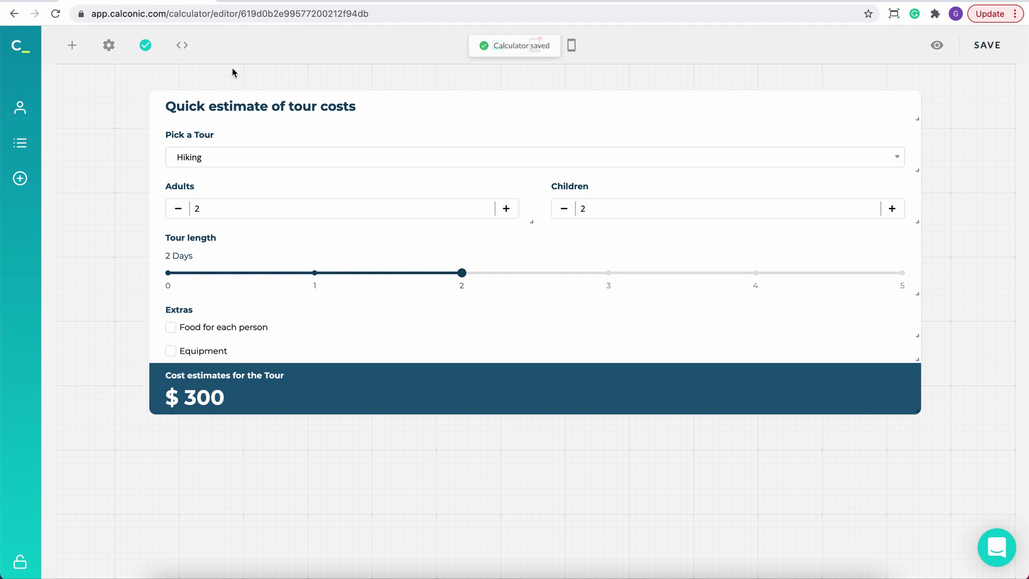
# Skip the whitelist step and select the whole Standard embed code snippet.
pyautogui.click(184, 47)
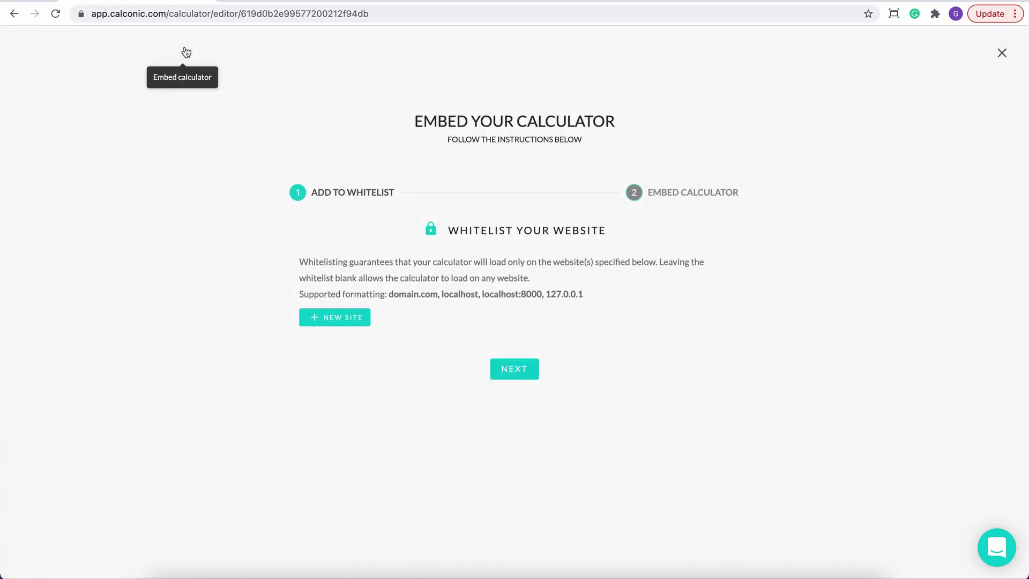
pyautogui.click(517, 367)
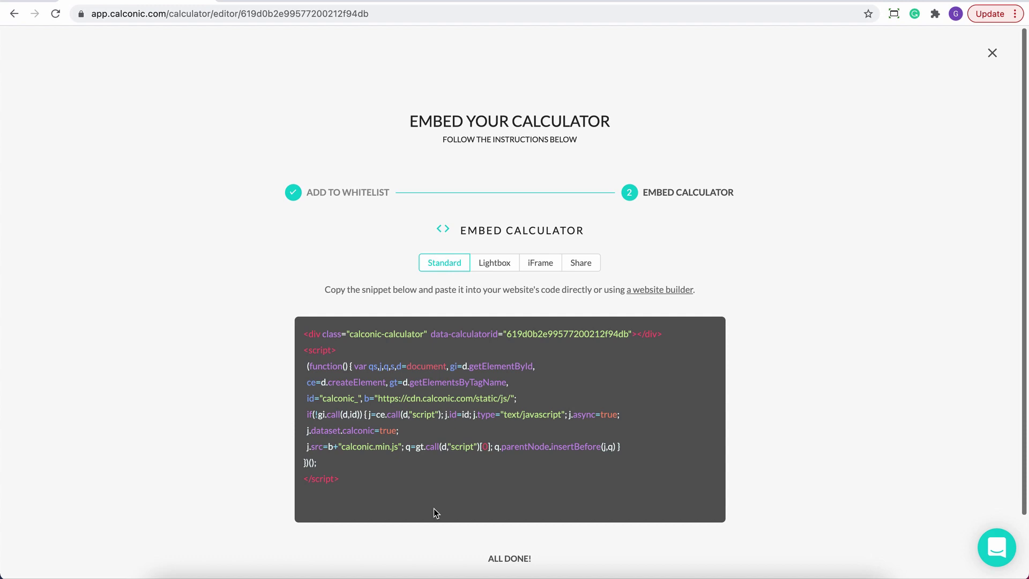
pyautogui.click(505, 268)
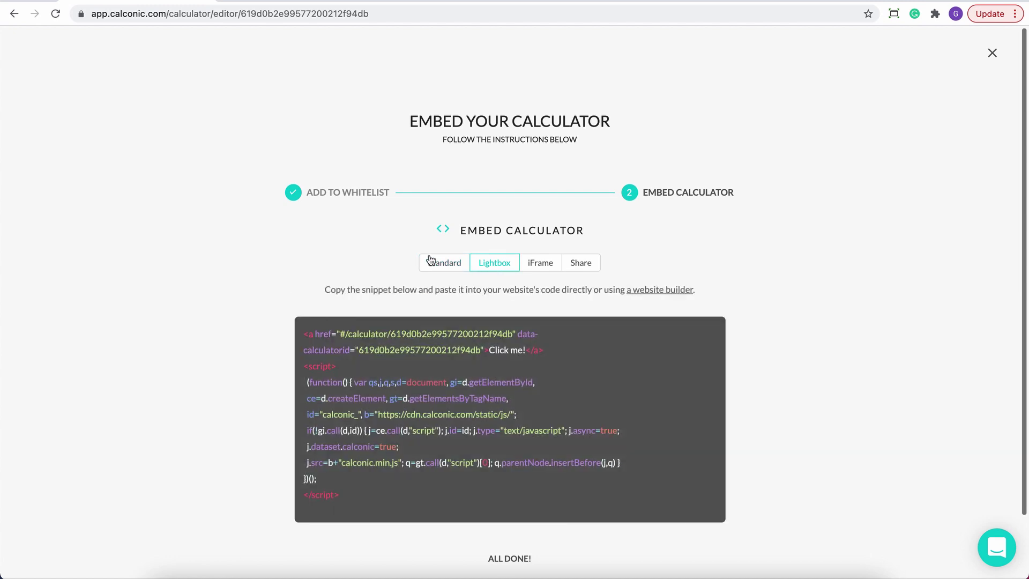
pyautogui.click(442, 269)
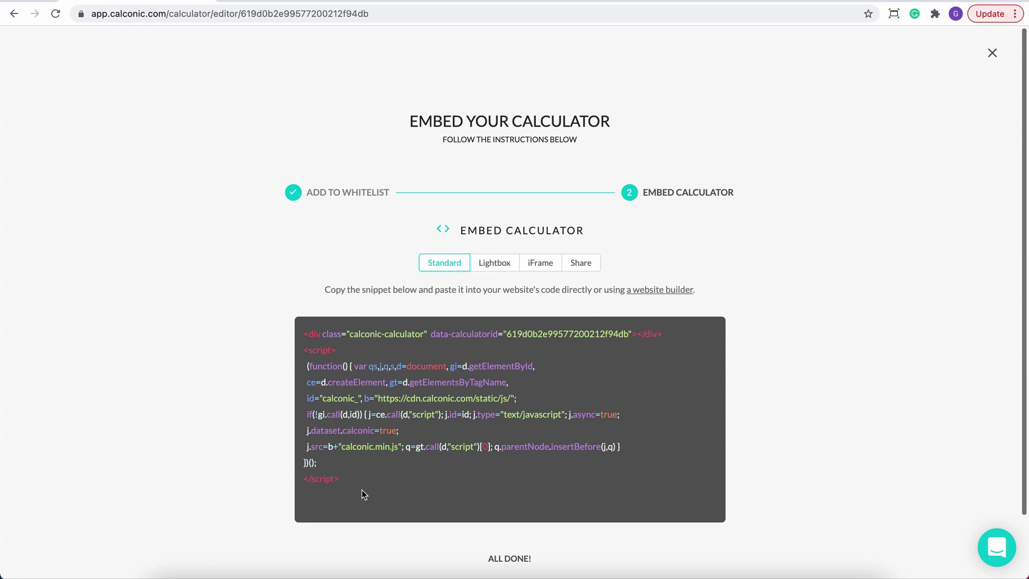
pyautogui.click(311, 339)
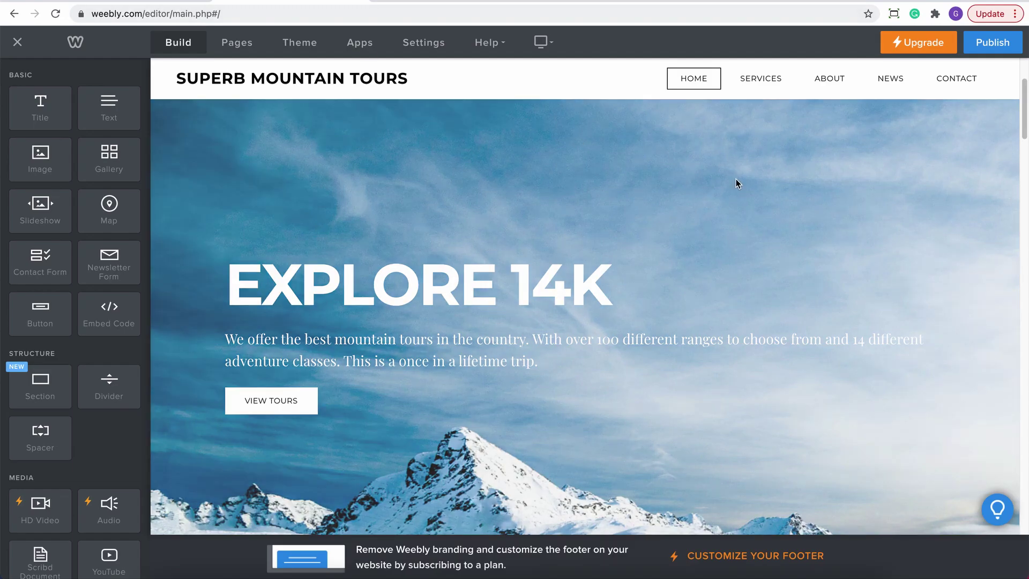
pyautogui.scroll(-1, 748, 241)
pyautogui.scroll(-5, 753, 258)
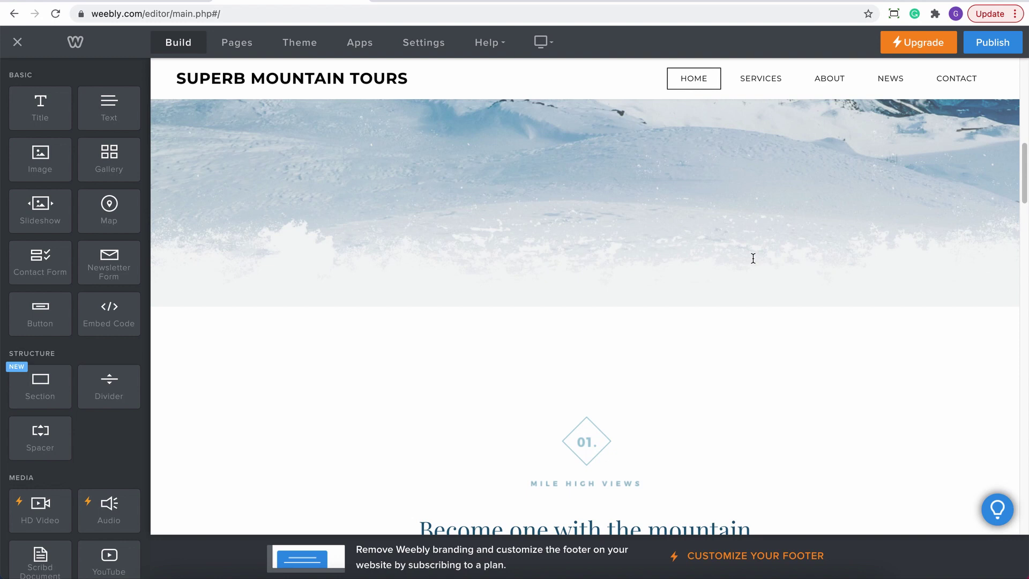
pyautogui.scroll(-3, 753, 258)
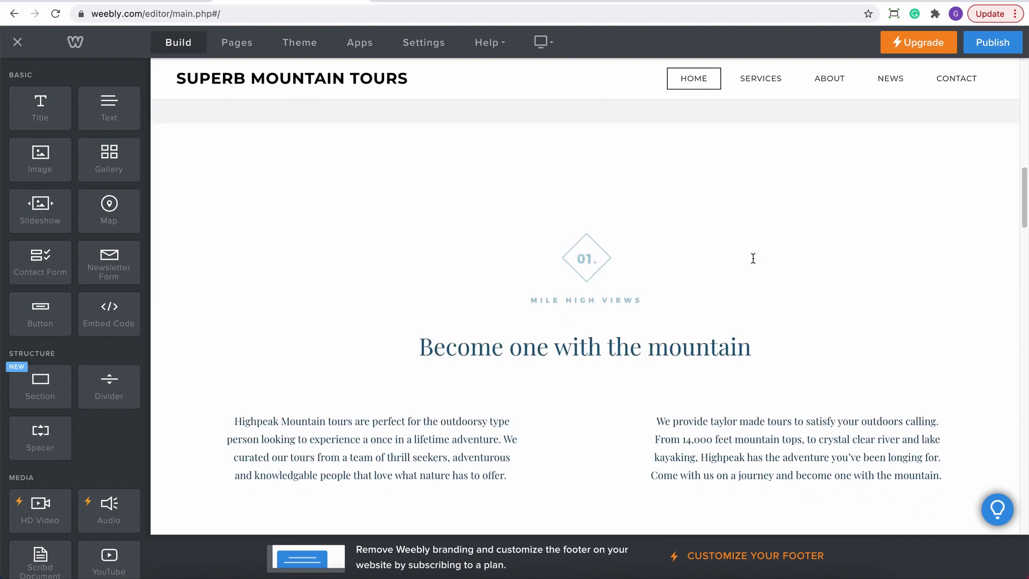
pyautogui.scroll(2, 764, 266)
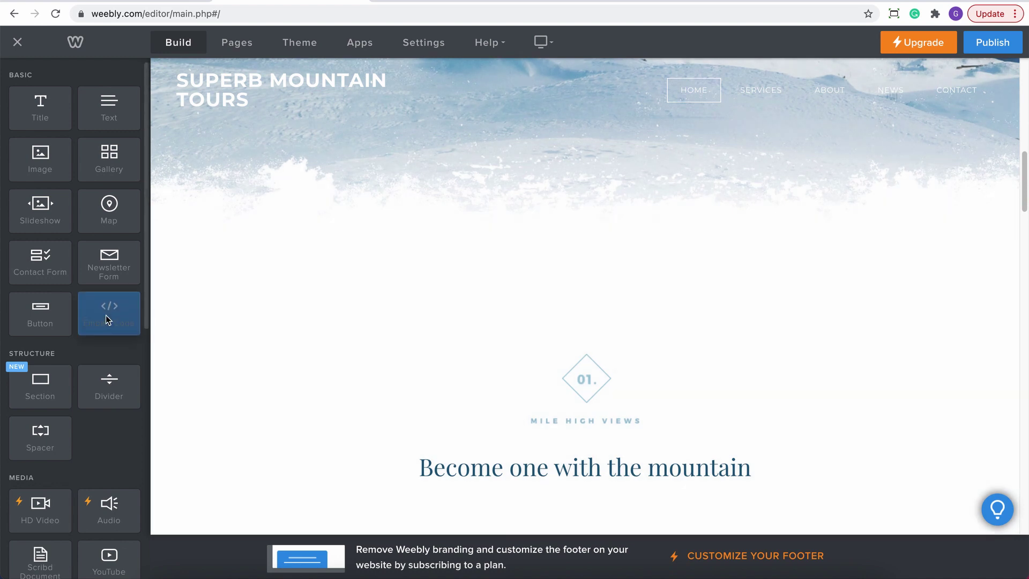
# Place an Embed Code element just below the homepage hero image.
pyautogui.moveTo(109, 313)
pyautogui.mouseDown()
pyautogui.moveTo(339, 248)
pyautogui.moveTo(584, 260)
pyautogui.mouseUp()
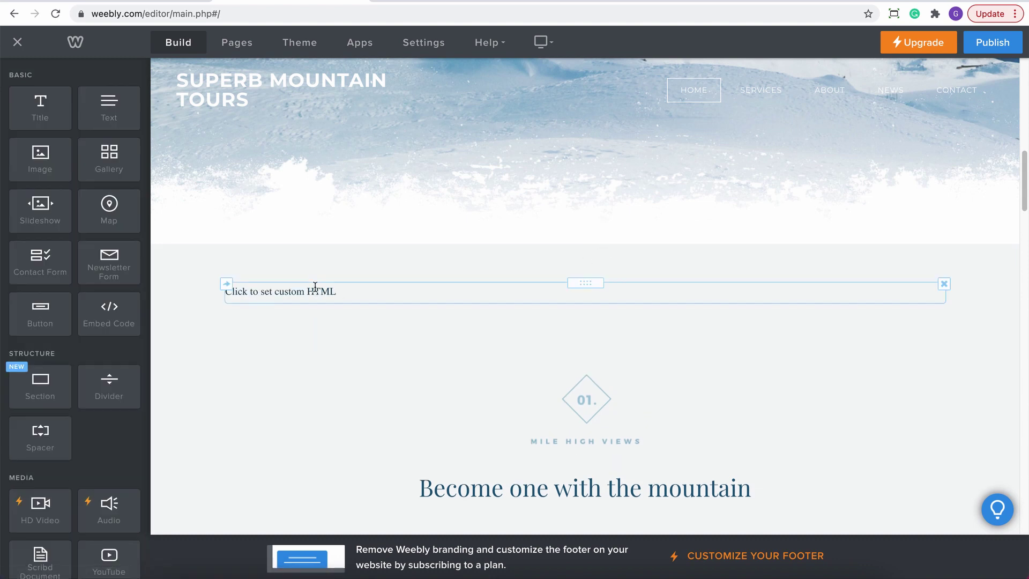
# Paste the Calconic snippet into the embed element's custom HTML so the calculator renders.
pyautogui.click(315, 287)
pyautogui.click(591, 349)
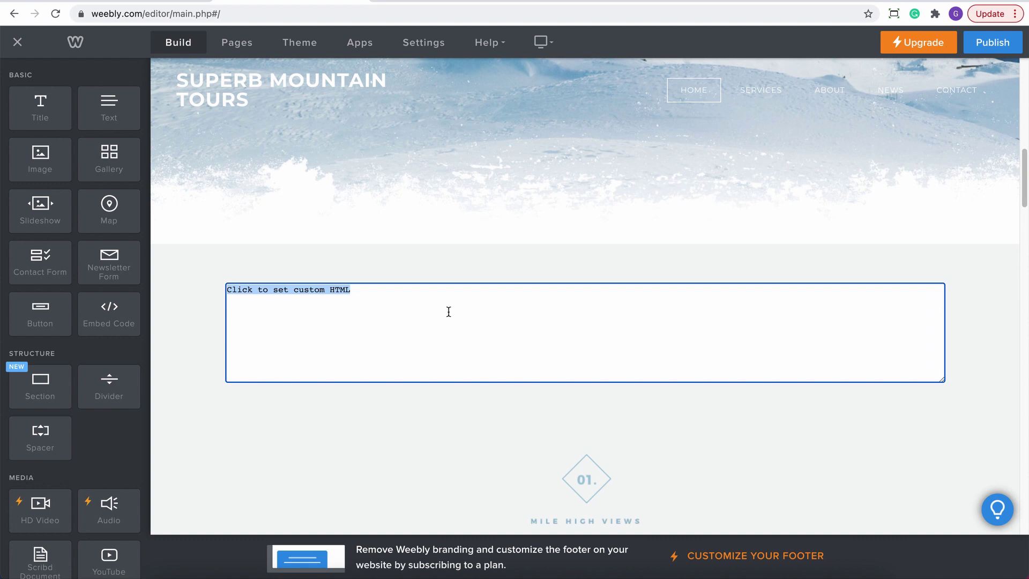
pyautogui.hotkey('ctrl', 'v')
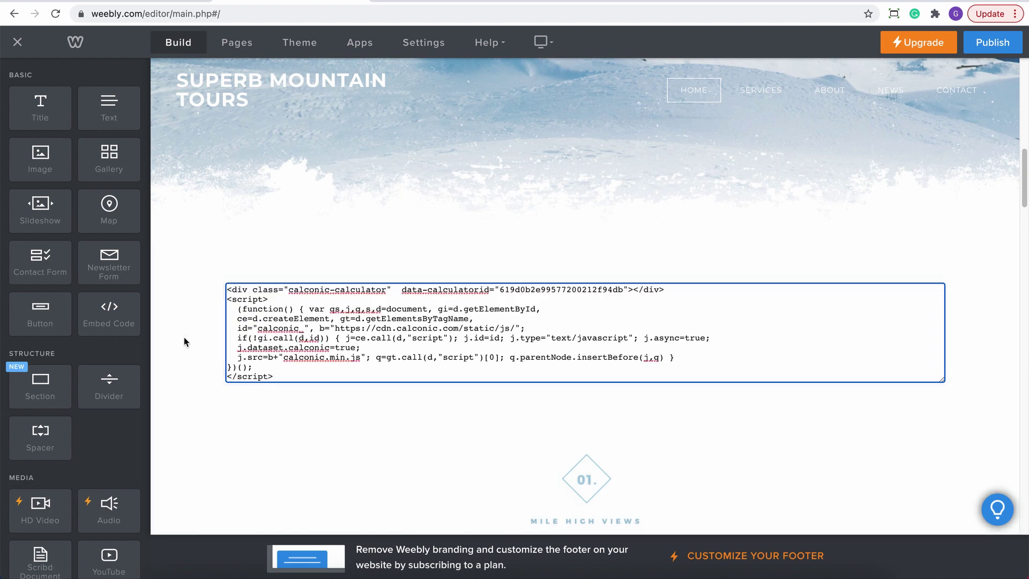
pyautogui.click(184, 342)
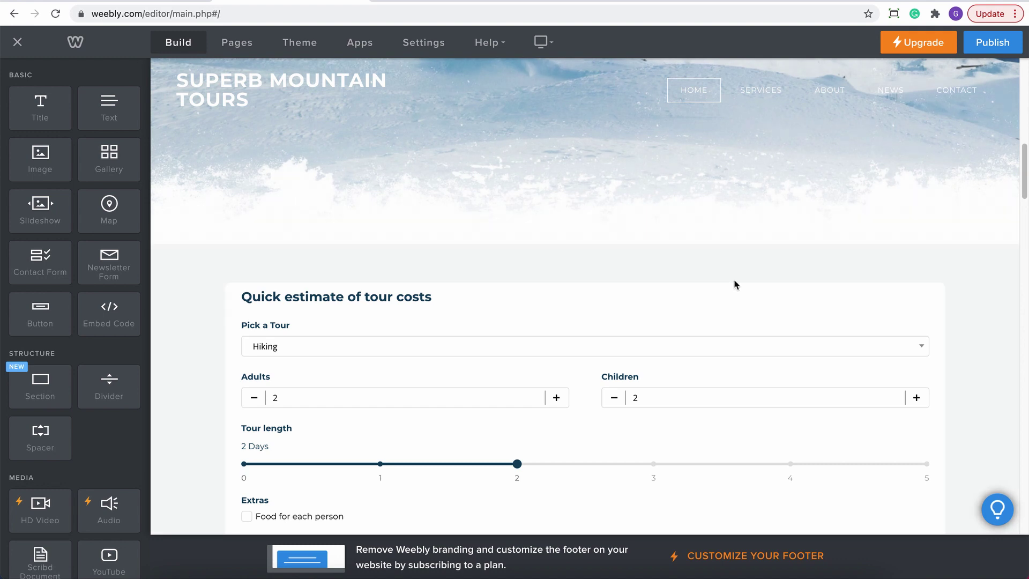
pyautogui.scroll(-2, 733, 285)
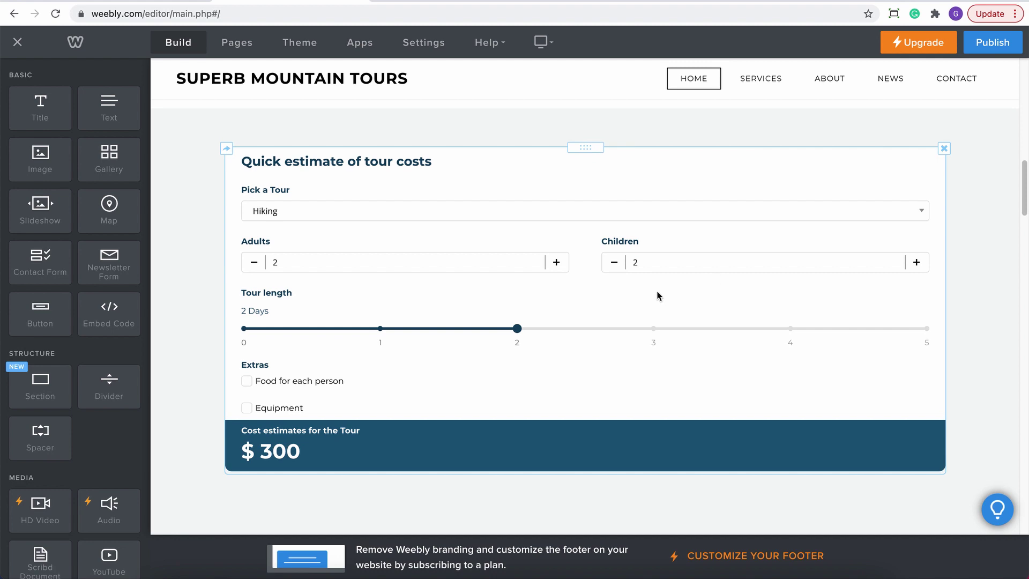
# Add a spacer beside the calculator, re-render its HTML, and widen its column.
pyautogui.moveTo(36, 434); pyautogui.dragTo(212, 265)
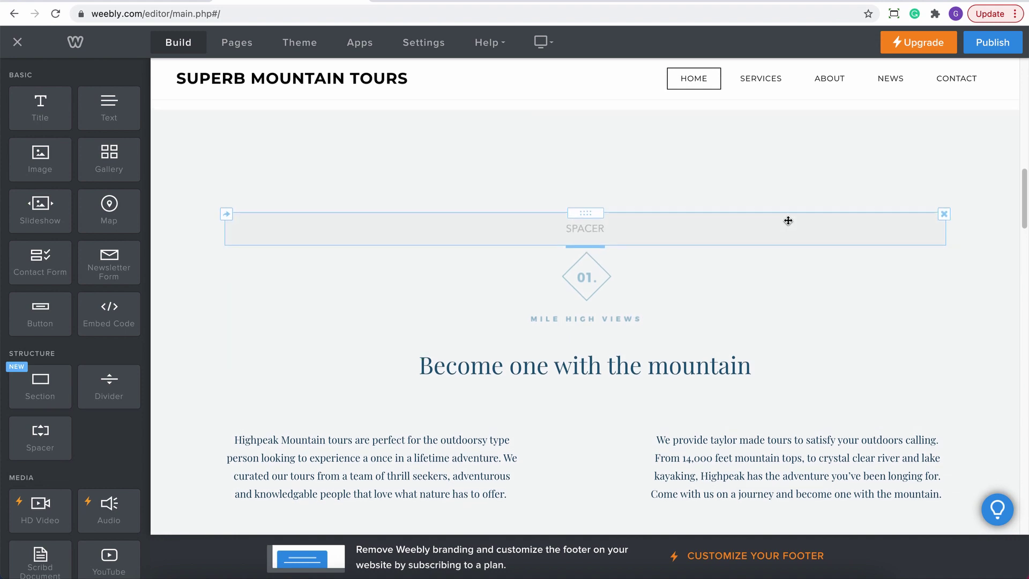
pyautogui.click(730, 158)
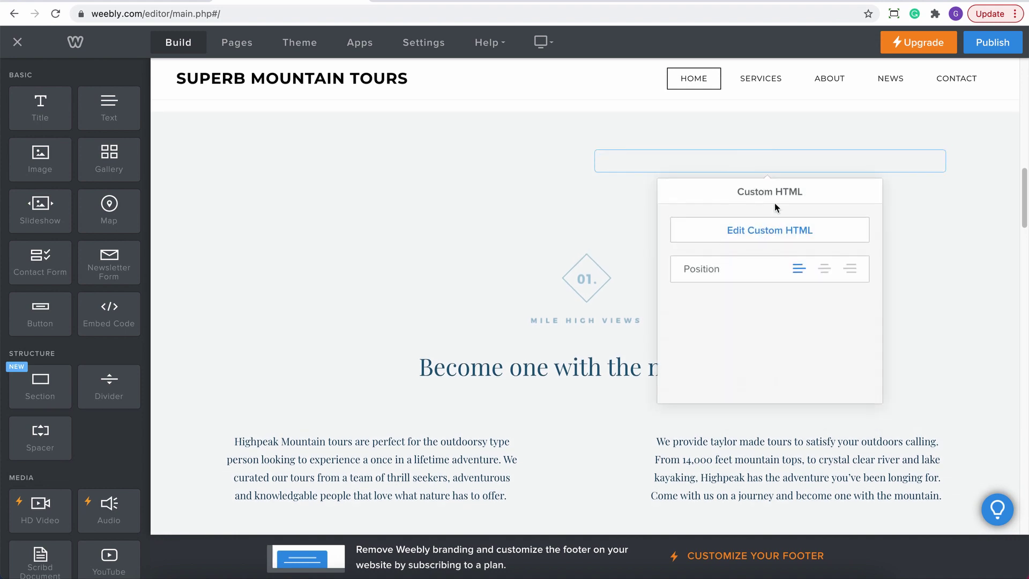
pyautogui.click(786, 230)
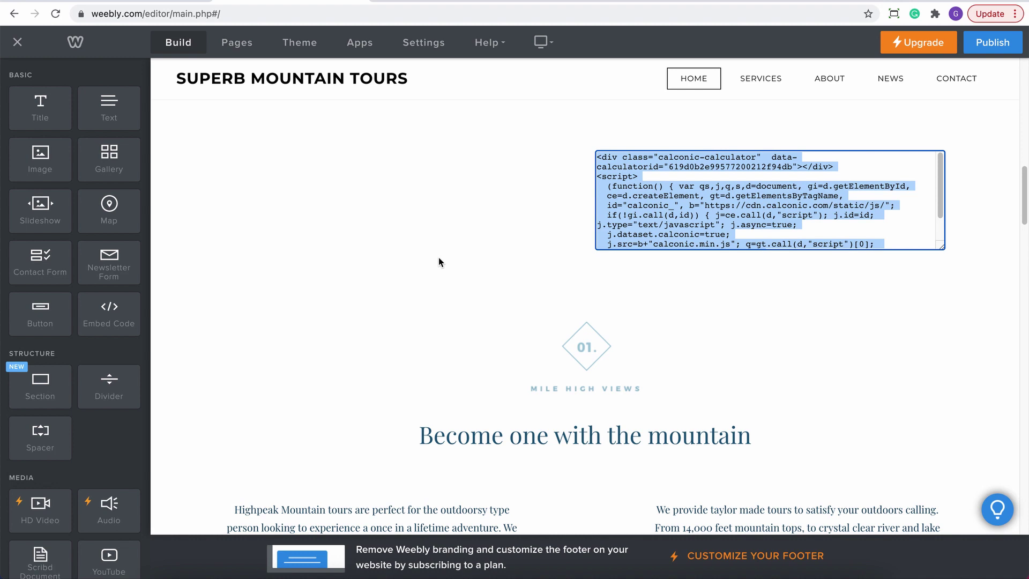
pyautogui.click(571, 145)
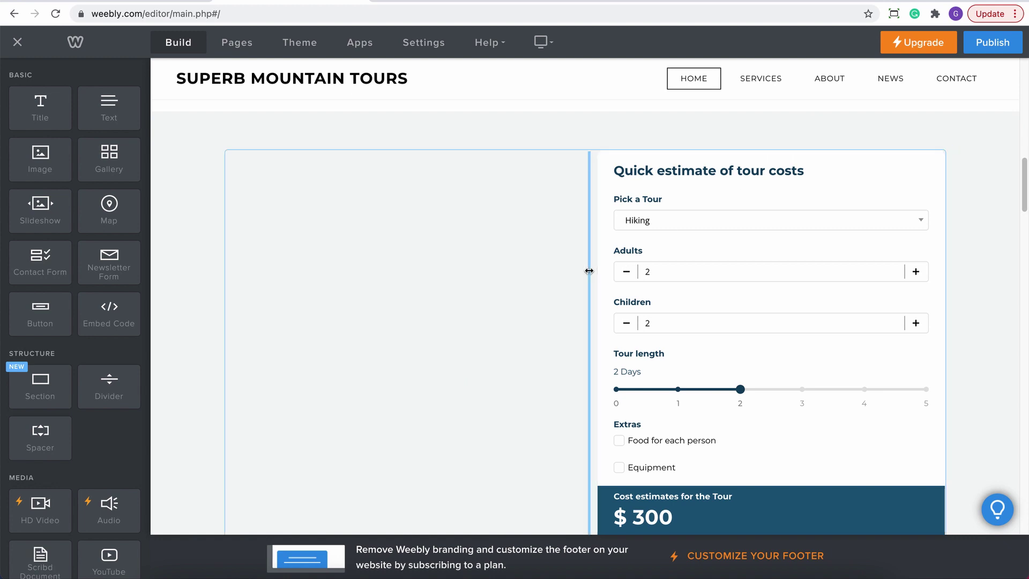
pyautogui.moveTo(589, 270)
pyautogui.mouseDown()
pyautogui.moveTo(283, 270)
pyautogui.moveTo(661, 269)
pyautogui.moveTo(298, 267)
pyautogui.mouseUp()
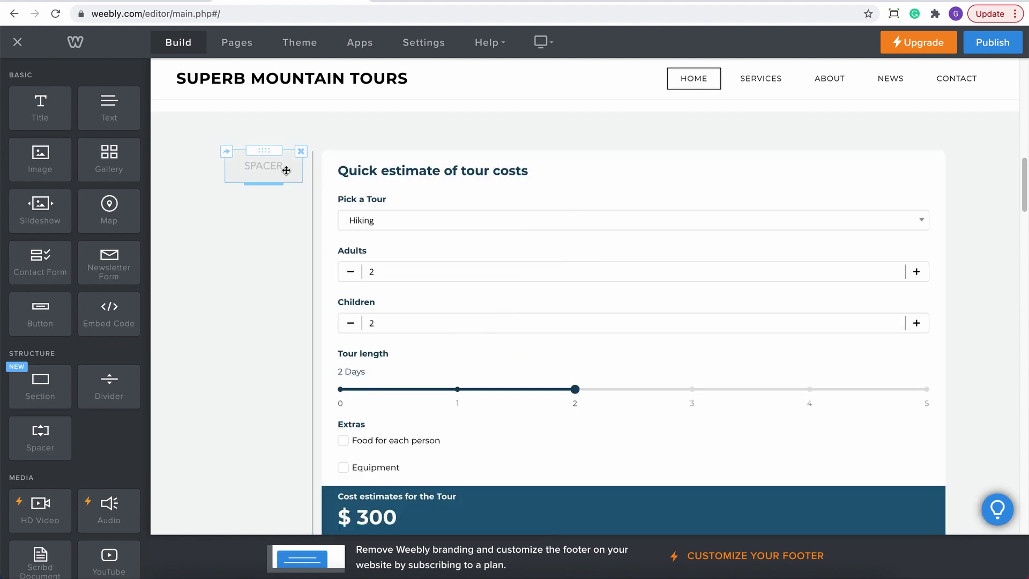
# Delete the spacer beside the tour cost calculator and confirm.
pyautogui.click(300, 151)
pyautogui.click(285, 118)
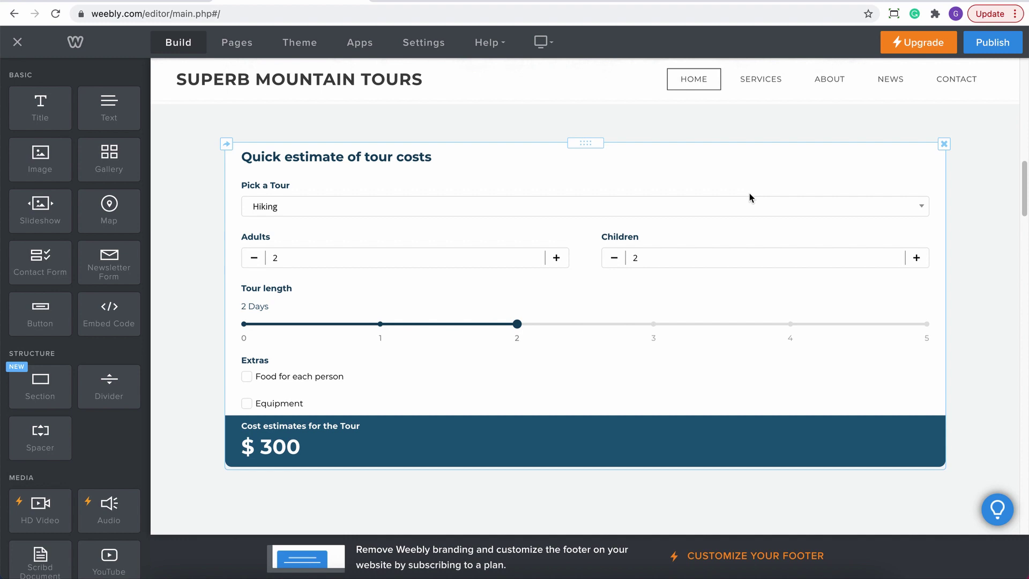
pyautogui.scroll(-3, 749, 194)
pyautogui.scroll(3, 750, 193)
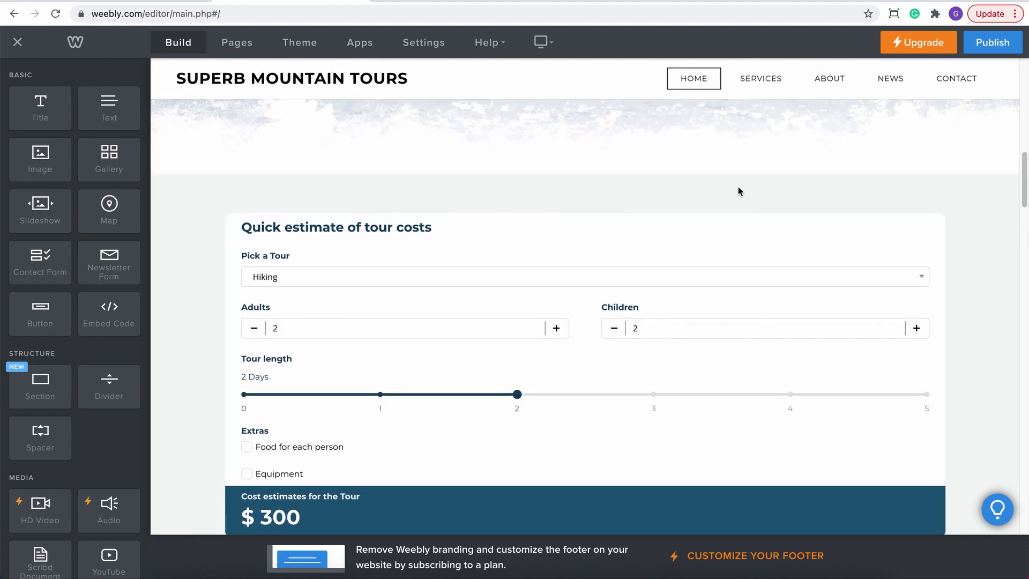
# Switch the Weebly editor preview from desktop to mobile.
pyautogui.click(540, 44)
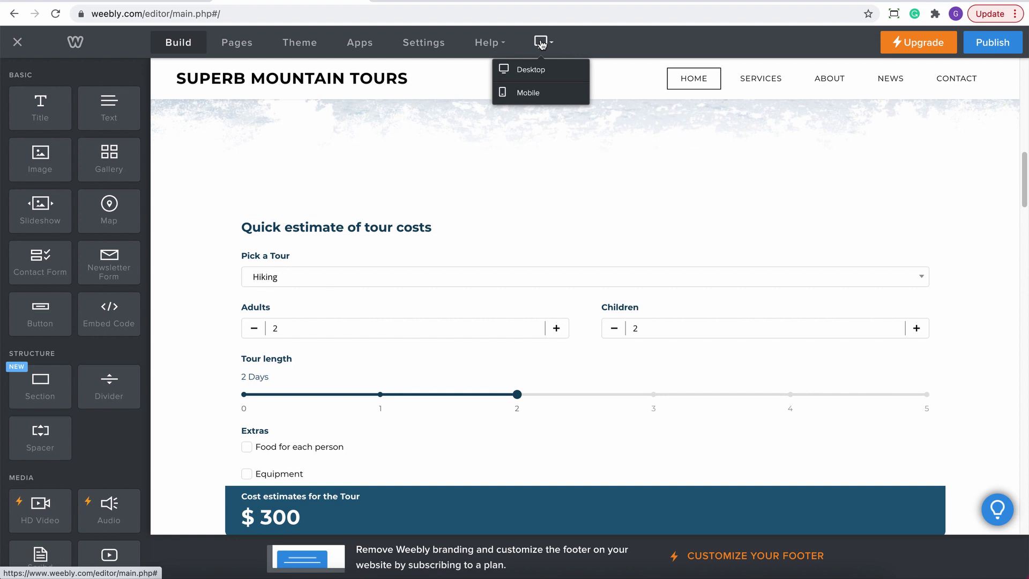
pyautogui.click(559, 95)
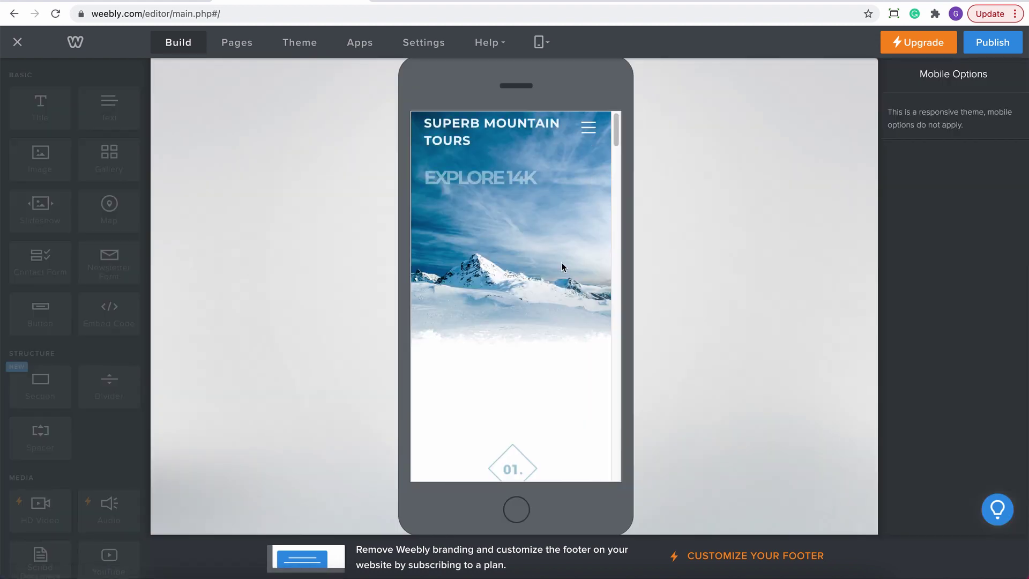
pyautogui.scroll(-1, 561, 267)
pyautogui.scroll(-3, 562, 267)
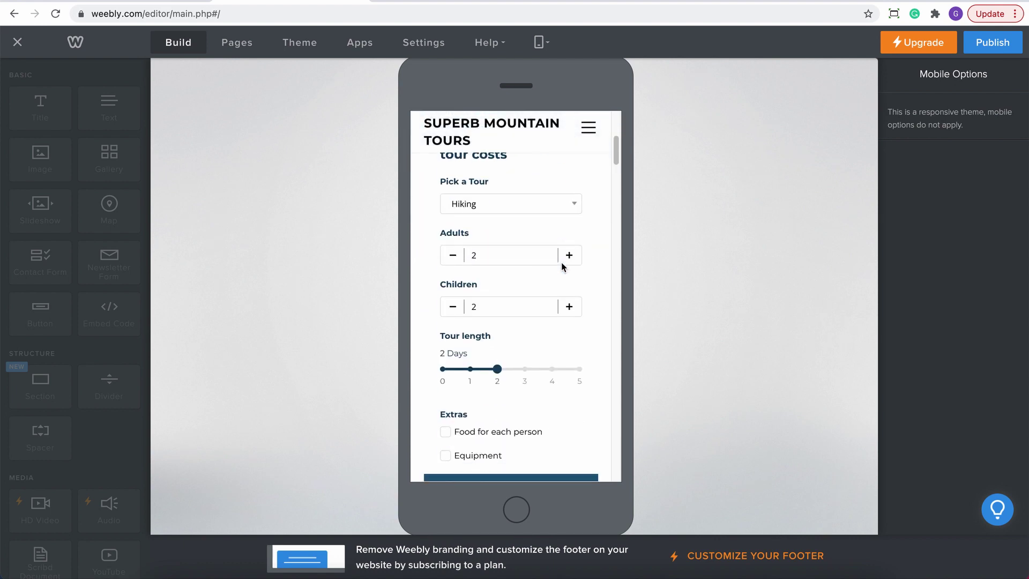
pyautogui.scroll(-1, 562, 267)
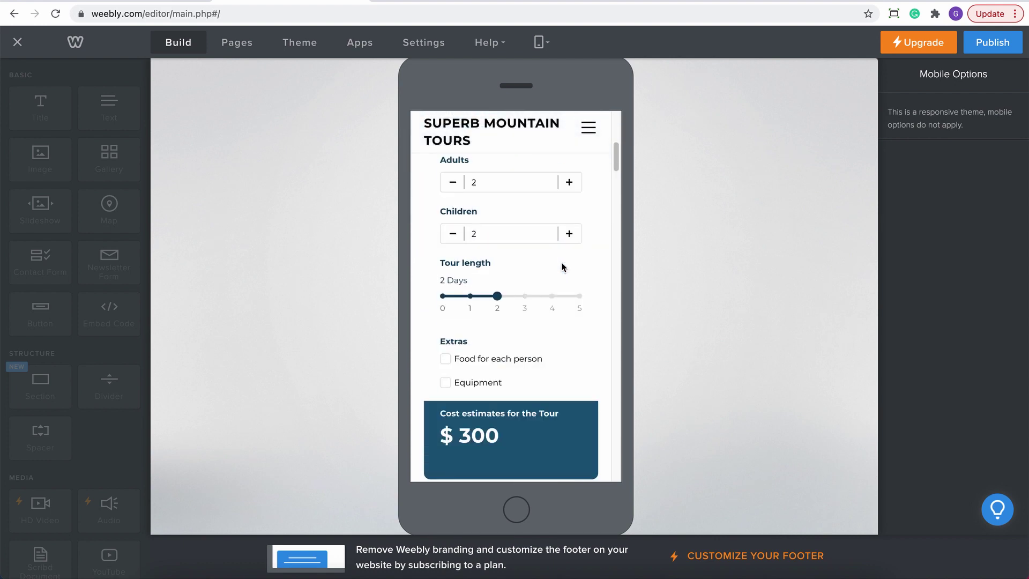
pyautogui.scroll(-1, 561, 265)
pyautogui.scroll(4, 563, 264)
pyautogui.scroll(1, 562, 259)
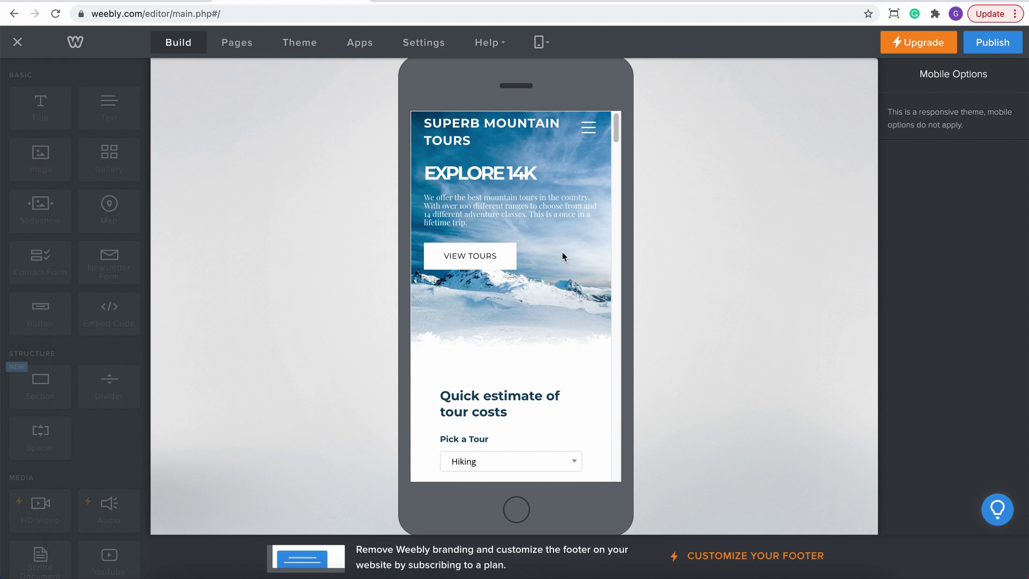